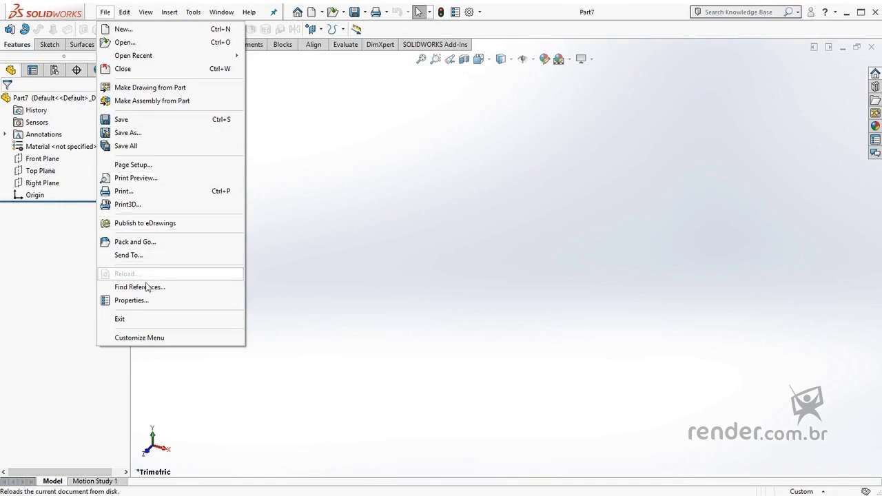
Step: Look at the part's custom properties in its file properties, then close them without adding any
{"action": "left_click", "coordinate": [148, 301]}
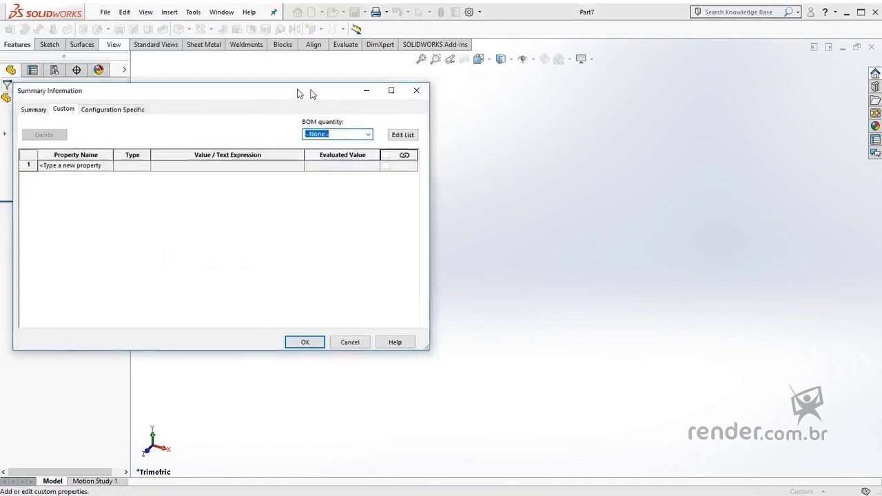
{"action": "left_click", "coordinate": [472, 88]}
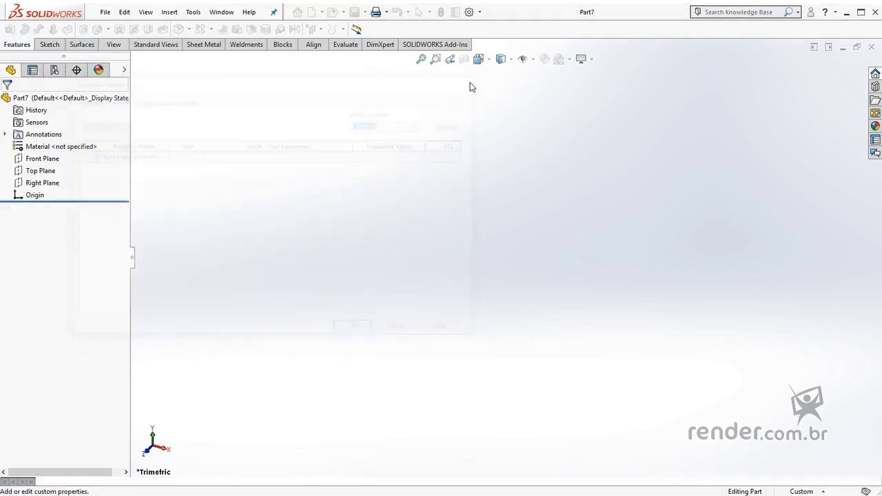
Step: Pin the Custom Properties pane open and start creating a property template in the Property Tab Builder
{"action": "left_click", "coordinate": [874, 74]}
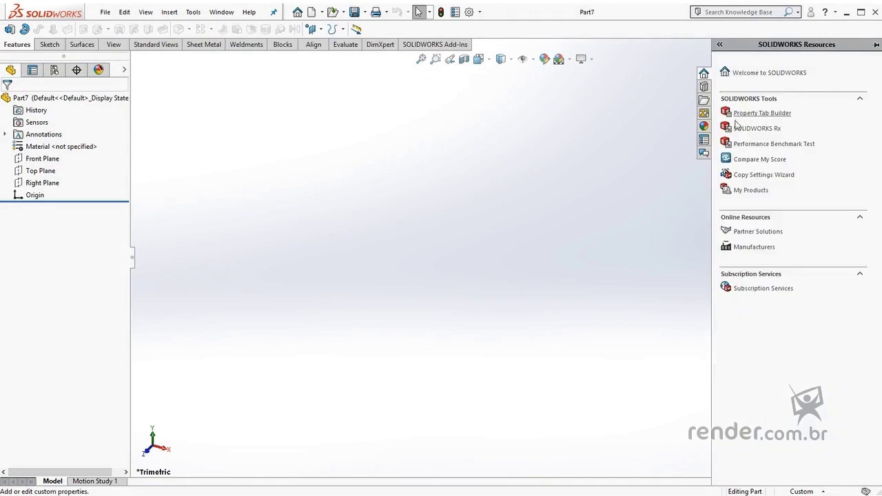
{"action": "left_click", "coordinate": [704, 140]}
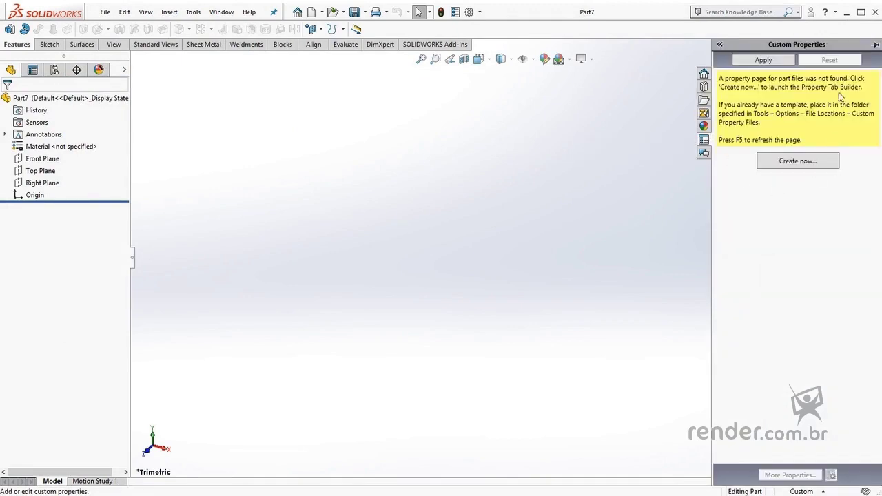
{"action": "left_click", "coordinate": [876, 44]}
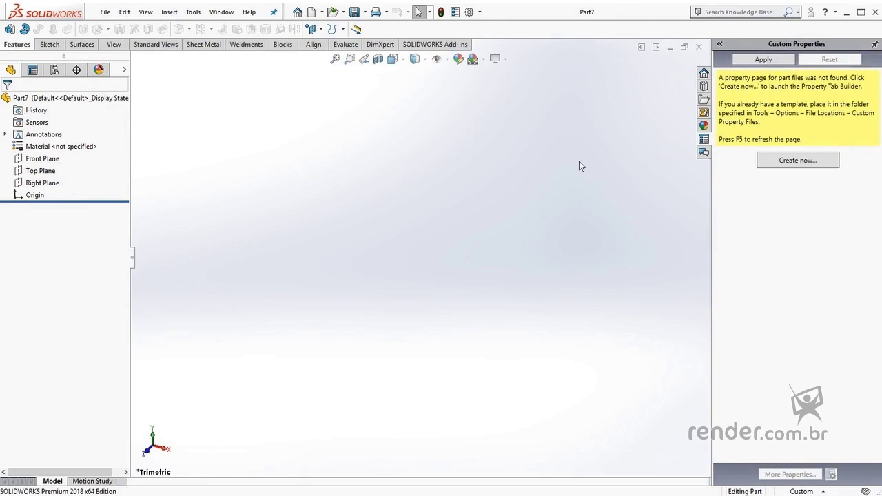
{"action": "left_click", "coordinate": [783, 160]}
{"action": "left_click_drag", "start_coordinate": [187, 96], "coordinate": [303, 55]}
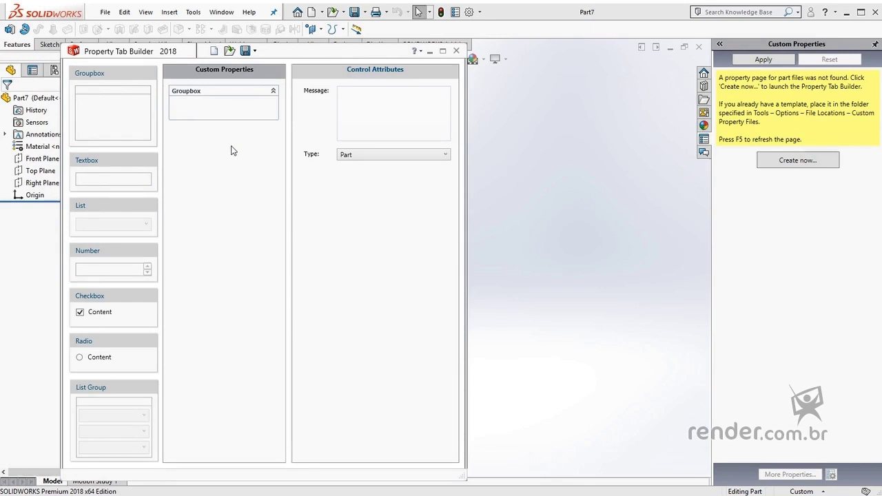
Step: Set the template's message to "SolidWorks 2018" and caption the group box "Informações da BOM"
{"action": "left_click", "coordinate": [361, 98]}
{"action": "type", "text": "SolidWorks"}
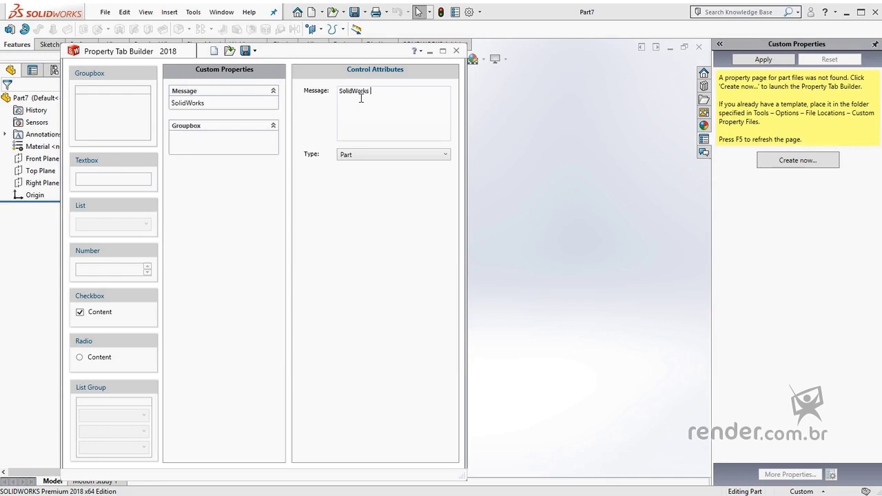
{"action": "type", "text": " 2018"}
{"action": "left_click", "coordinate": [237, 127]}
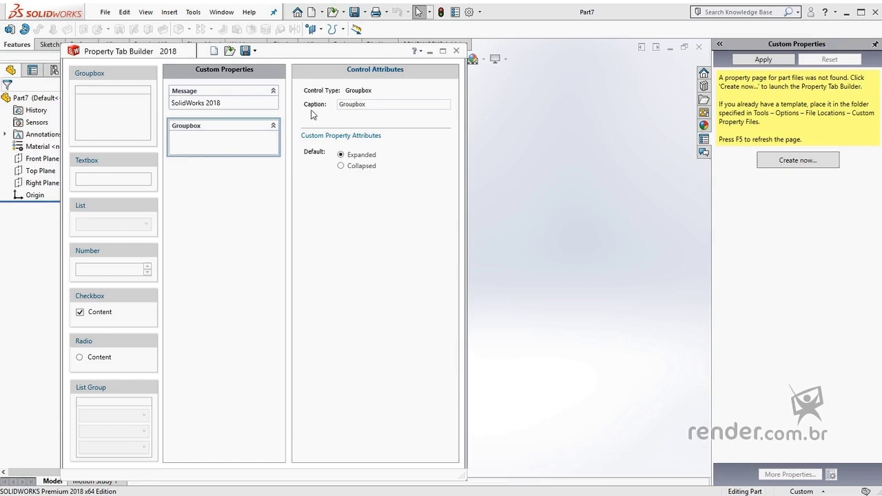
{"action": "left_click_drag", "start_coordinate": [368, 104], "coordinate": [331, 104]}
{"action": "type", "text": "Informações da BOM"}
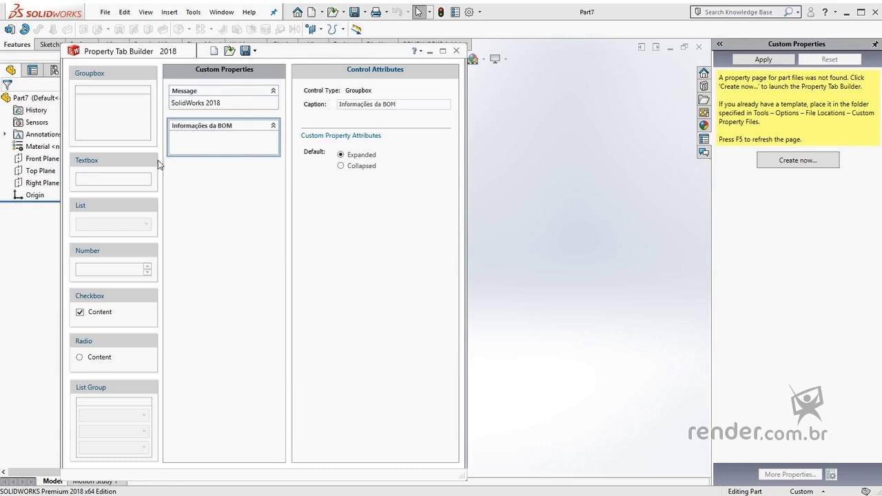
Step: Add a textbox captioned and named "Descrição" to the "Informações da BOM" group and switch its Configurations setting
{"action": "left_click_drag", "start_coordinate": [117, 164], "coordinate": [209, 145]}
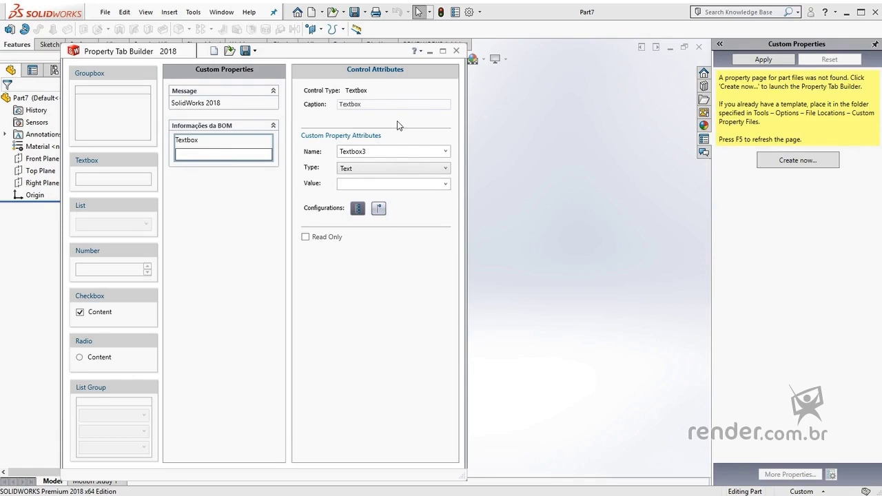
{"action": "left_click_drag", "start_coordinate": [378, 104], "coordinate": [335, 107]}
{"action": "type", "text": "Descrição"}
{"action": "double_click", "coordinate": [371, 152]}
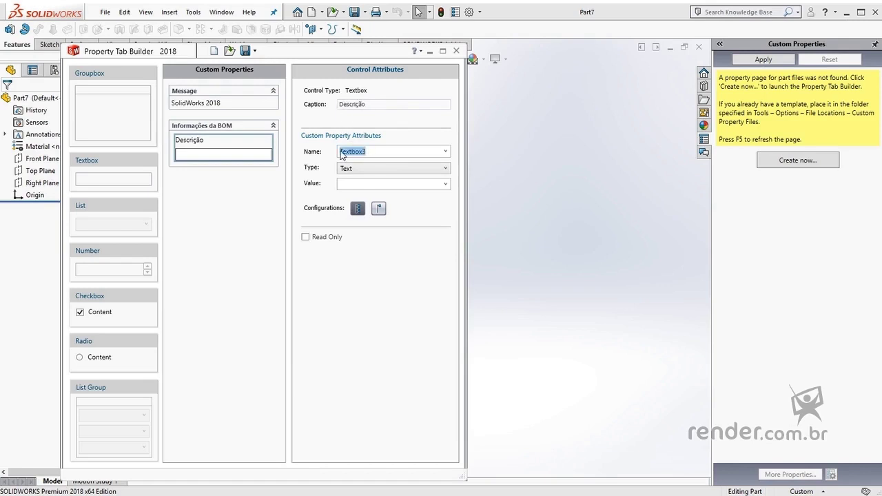
{"action": "type", "text": "Descrição"}
{"action": "left_click", "coordinate": [446, 186]}
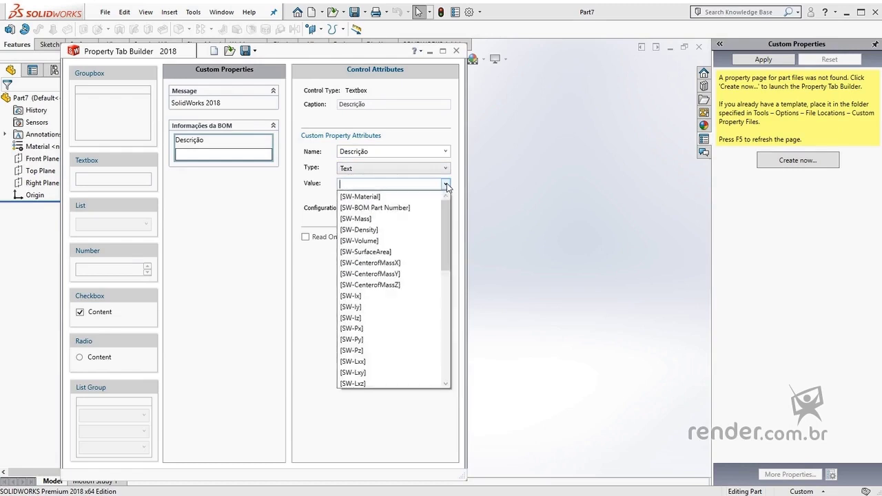
{"action": "left_click", "coordinate": [446, 185]}
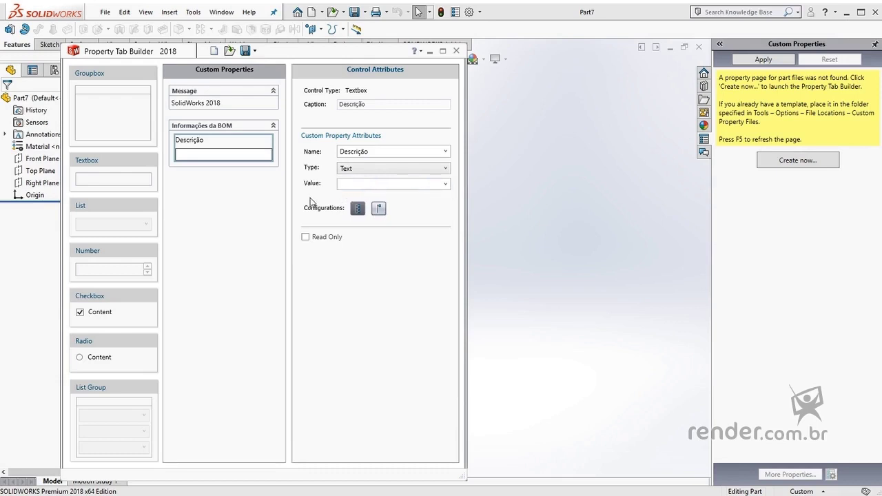
{"action": "left_click", "coordinate": [355, 211]}
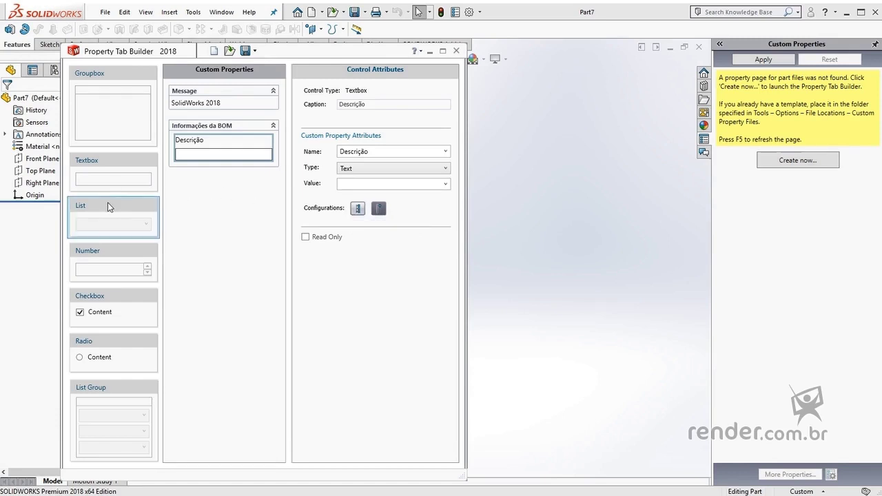
Step: Add a list below the Descrição textbox and set both its caption and its property name to "Material"
{"action": "left_click_drag", "start_coordinate": [109, 207], "coordinate": [191, 190]}
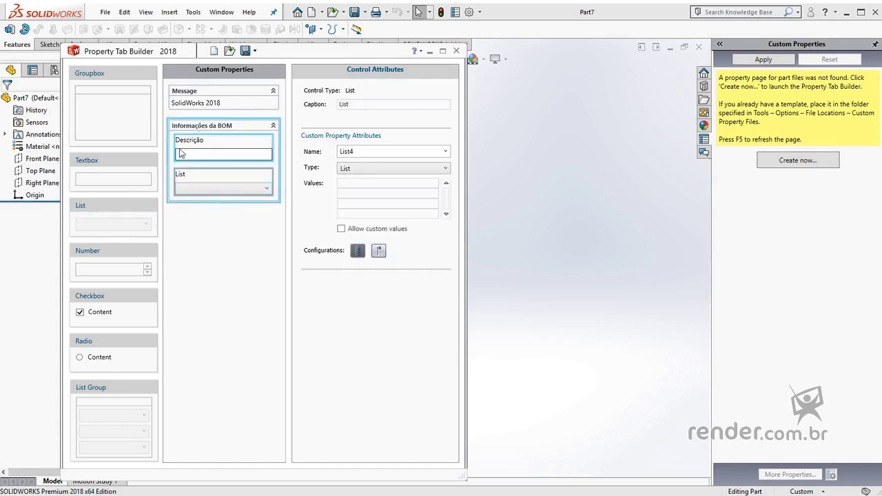
{"action": "double_click", "coordinate": [339, 104]}
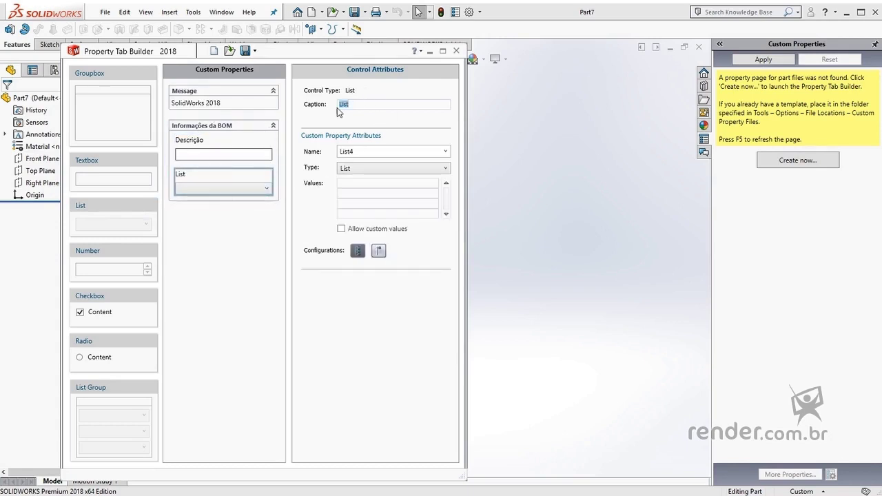
{"action": "type", "text": "Material"}
{"action": "double_click", "coordinate": [352, 152]}
{"action": "type", "text": "Mater"}
Step: Enter Aço, Alumínio, Cobre and Zinco as the Material list's values, switch its Configurations setting and close the builder
{"action": "left_click", "coordinate": [343, 183]}
{"action": "type", "text": "Aço"}
{"action": "key", "text": "Return"}
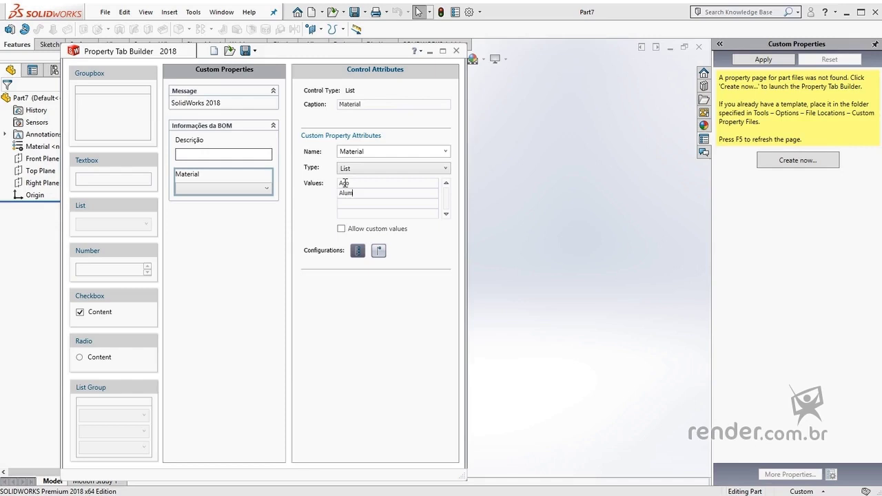
{"action": "type", "text": "Alumínio"}
{"action": "key", "text": "Return"}
{"action": "type", "text": "Cobre"}
{"action": "key", "text": "Return"}
{"action": "type", "text": "Zinco"}
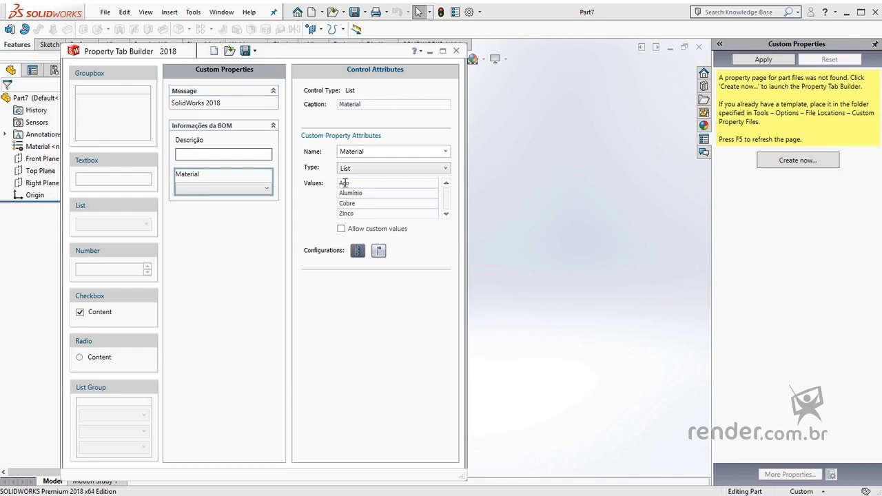
{"action": "left_click", "coordinate": [358, 252]}
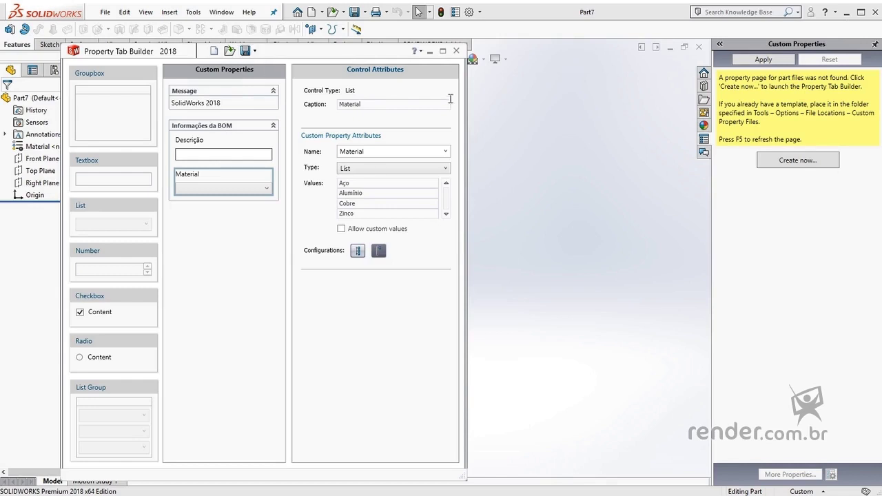
{"action": "left_click", "coordinate": [456, 52]}
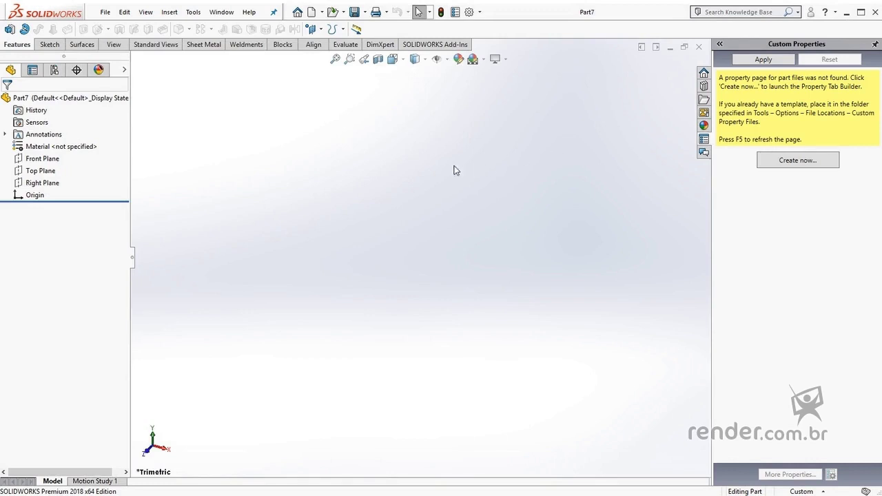
Step: Check the folder set for Custom Property Files in the system options, cancel, and refresh the Custom Properties page
{"action": "left_click", "coordinate": [193, 12]}
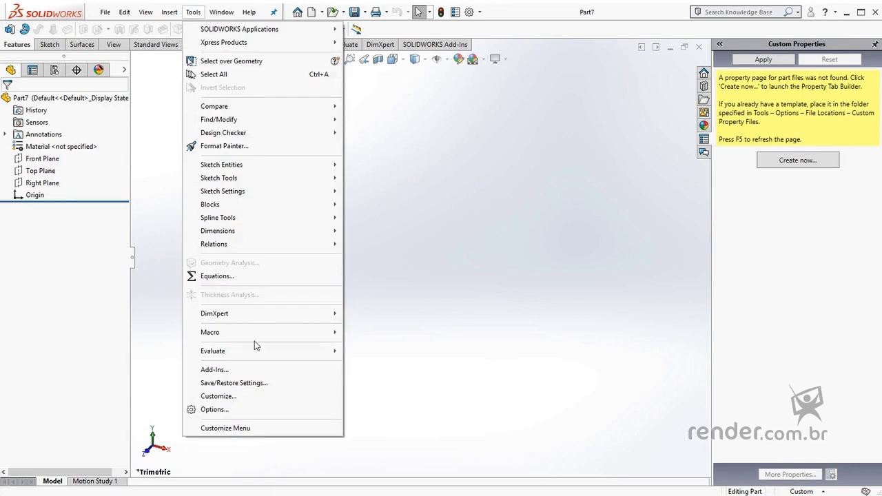
{"action": "left_click", "coordinate": [238, 409]}
{"action": "left_click", "coordinate": [221, 242]}
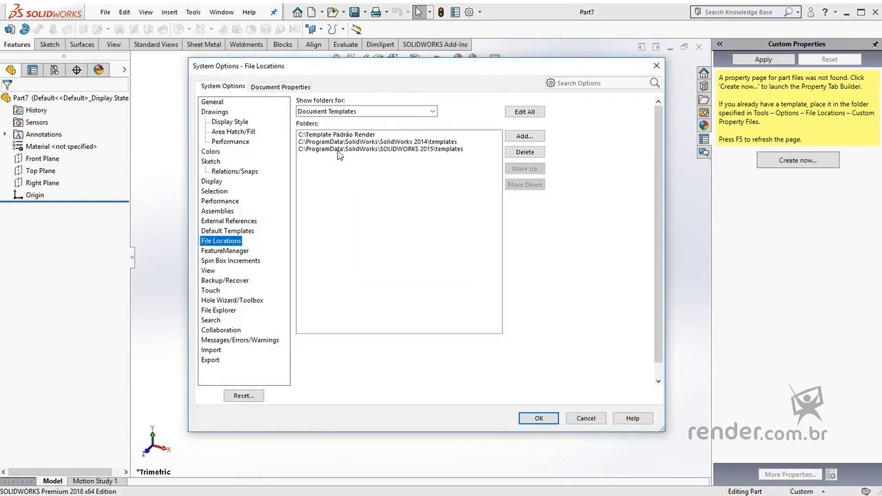
{"action": "left_click", "coordinate": [348, 112]}
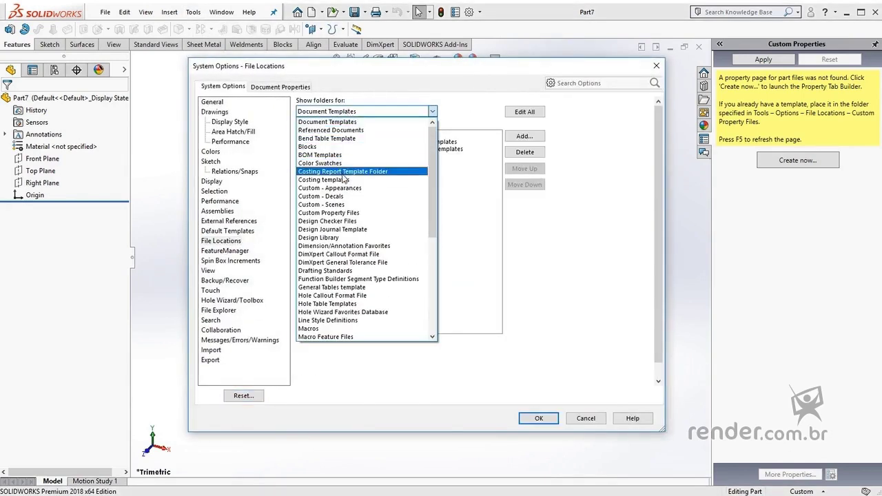
{"action": "left_click", "coordinate": [339, 213]}
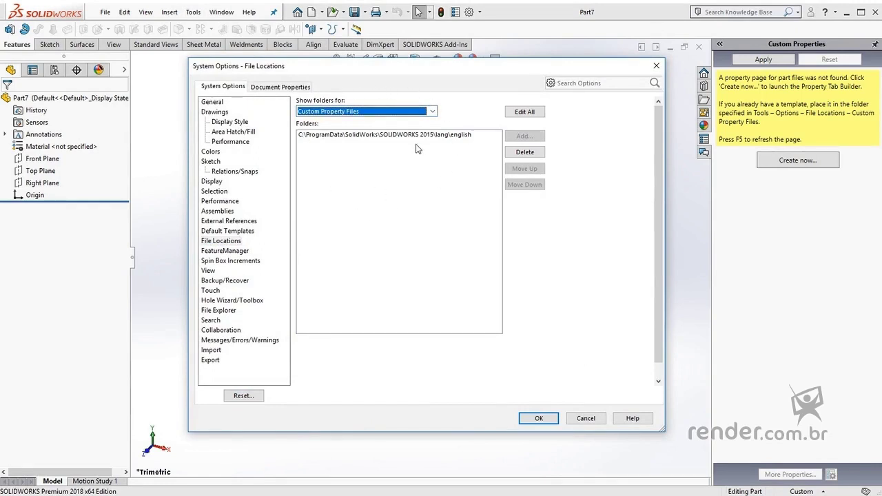
{"action": "left_click", "coordinate": [584, 418]}
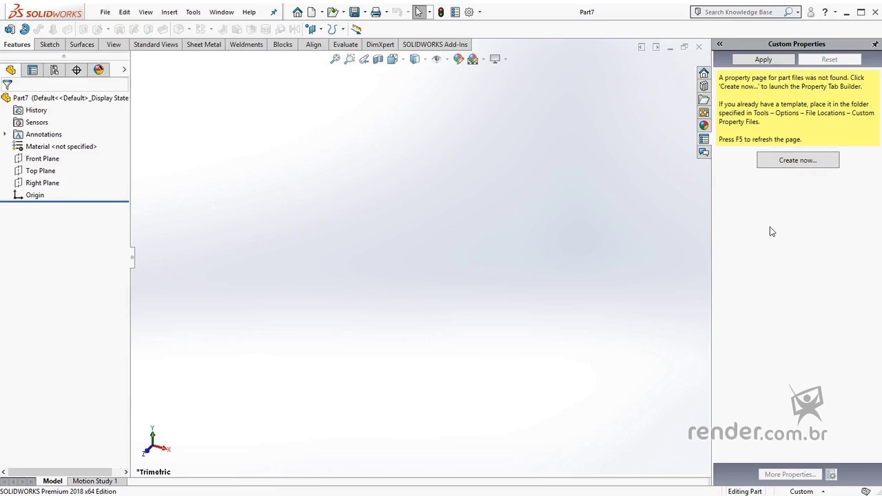
{"action": "key", "text": "F5"}
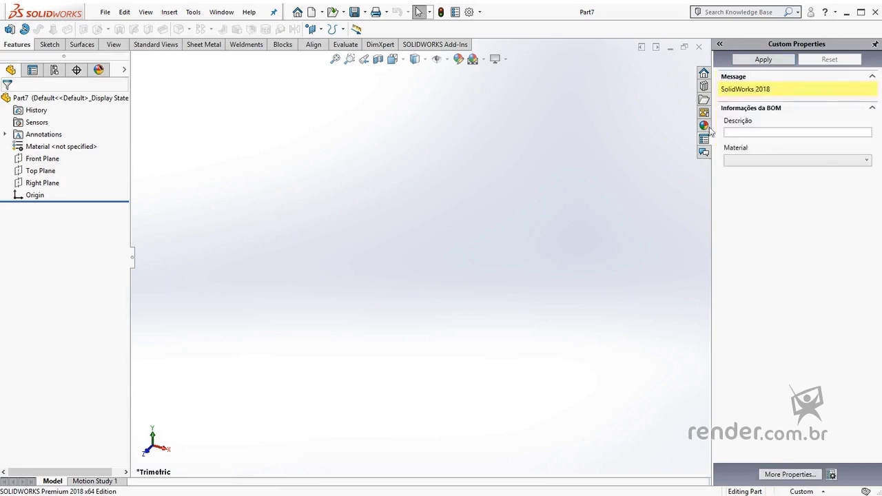
Step: Open the Suporte part and select template.prtprp as its custom property template
{"action": "left_click", "coordinate": [333, 12]}
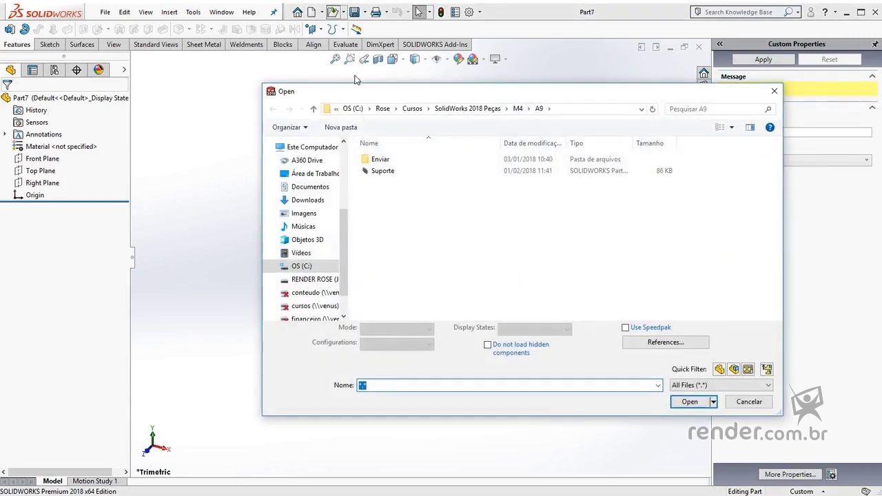
{"action": "left_click", "coordinate": [380, 171]}
{"action": "left_click", "coordinate": [689, 402]}
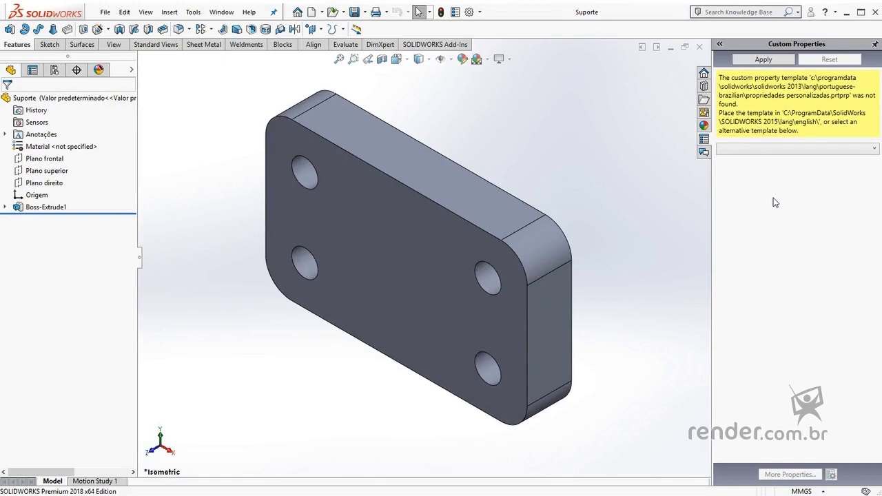
{"action": "left_click", "coordinate": [765, 149]}
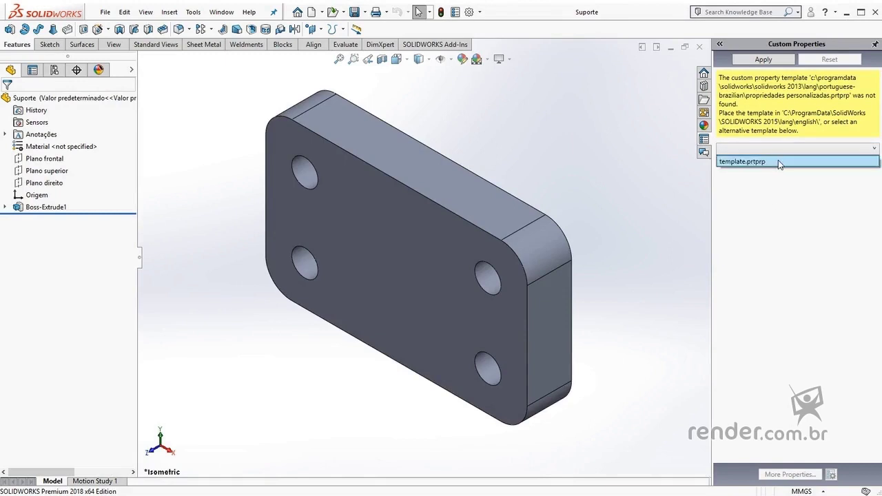
{"action": "left_click", "coordinate": [778, 162]}
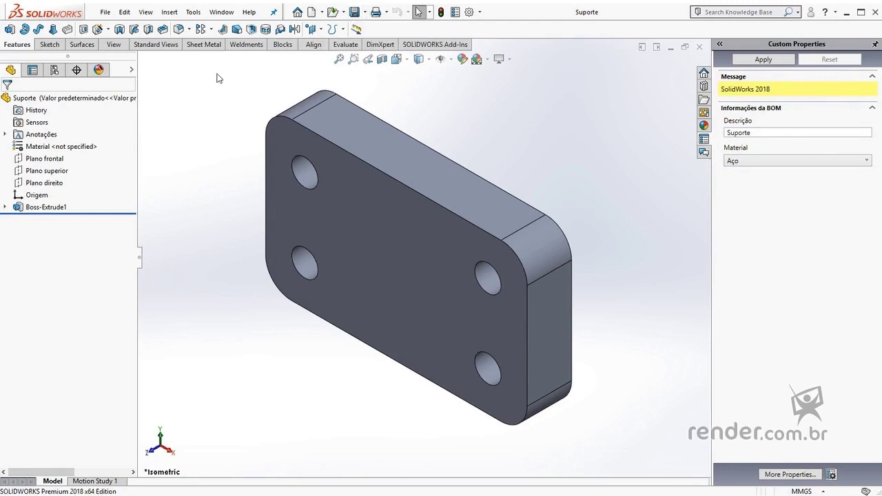
Step: Review the custom properties stored in the Suporte part's file properties and accept them
{"action": "left_click", "coordinate": [104, 12]}
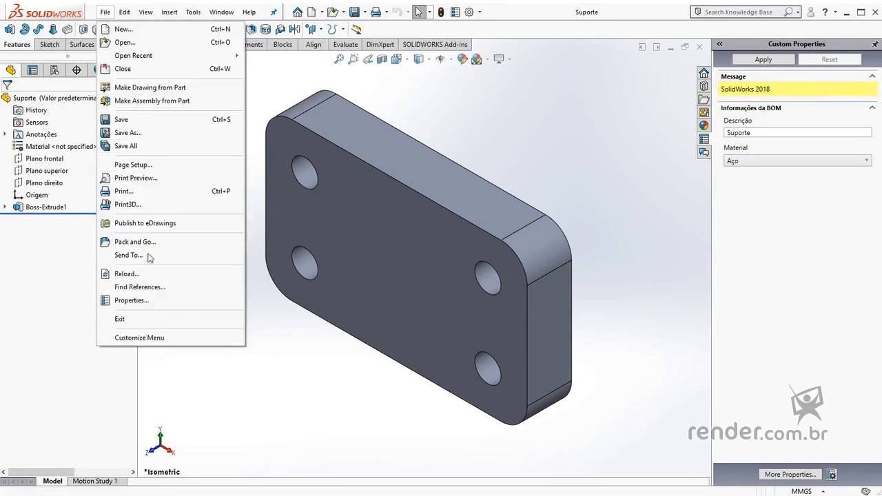
{"action": "left_click", "coordinate": [139, 301]}
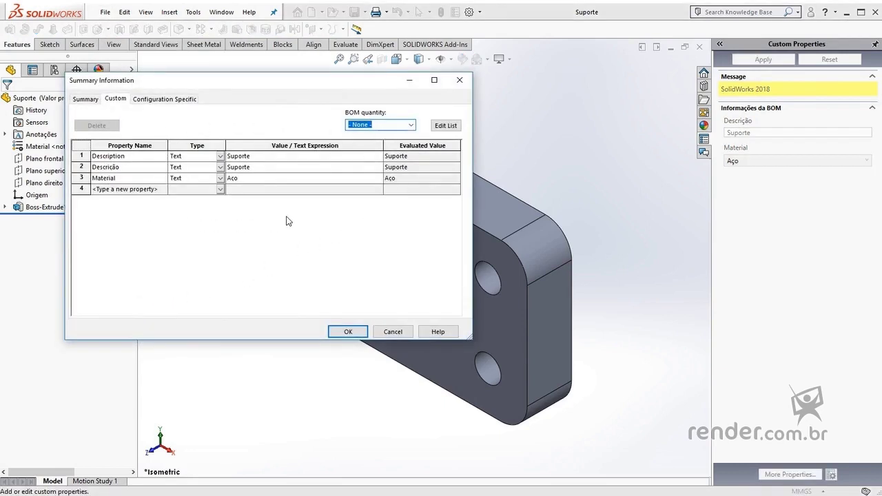
{"action": "left_click", "coordinate": [347, 332]}
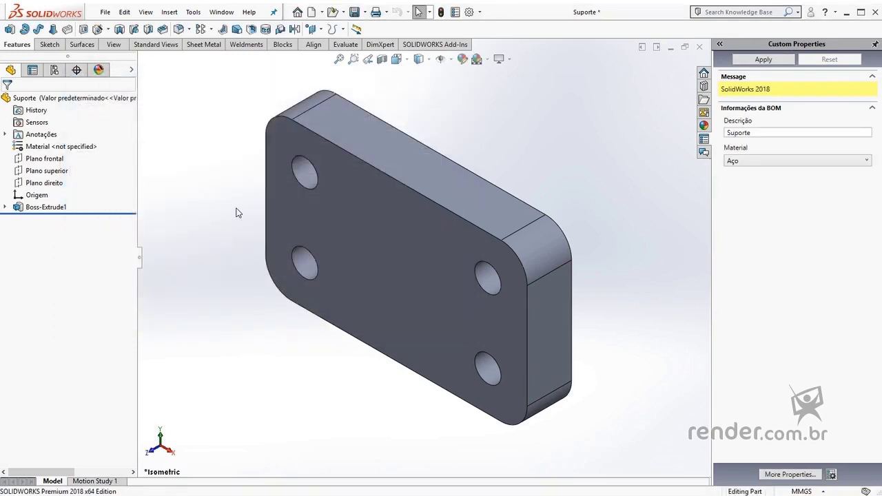